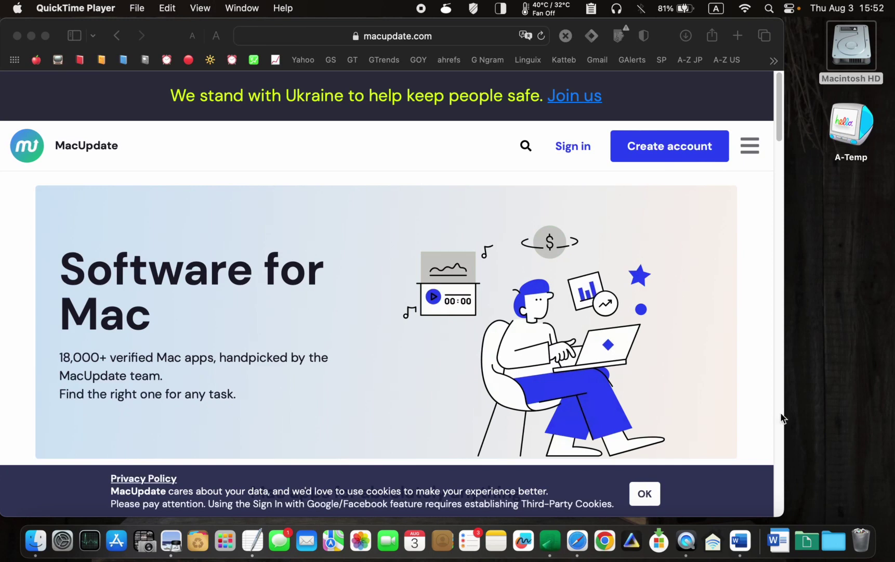
- Search MacUpdate for "Hot", open the Hot app's page and download it, allowing downloads from macupdate.com
click(525, 148)
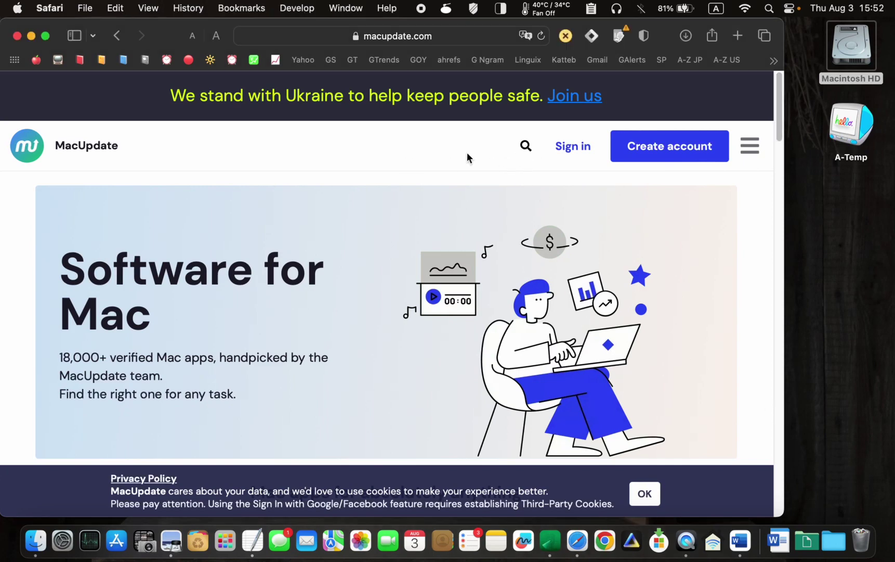
click(524, 147)
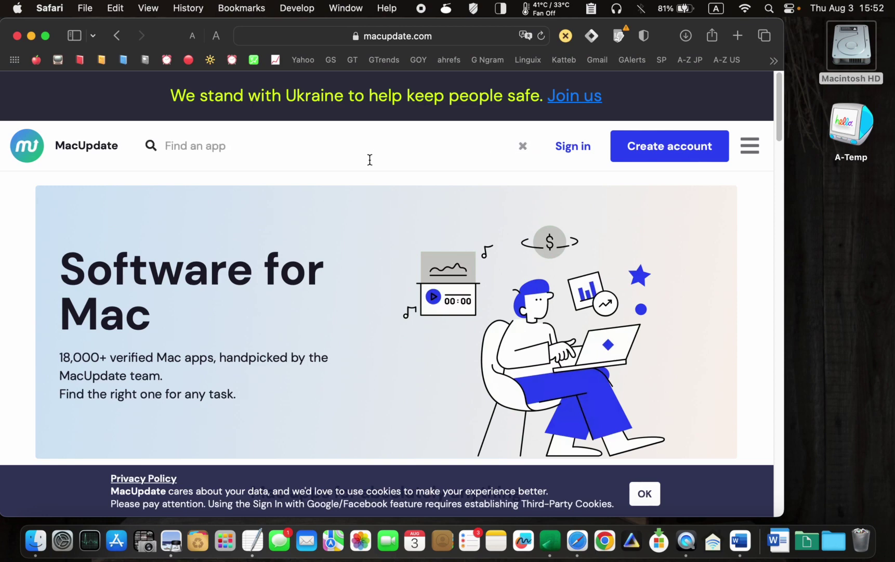
text(Hot)
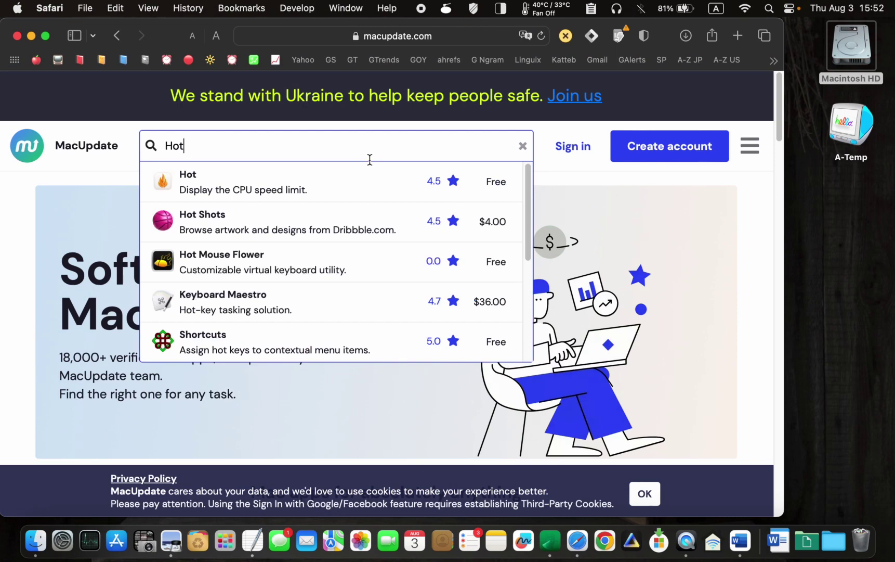
click(160, 183)
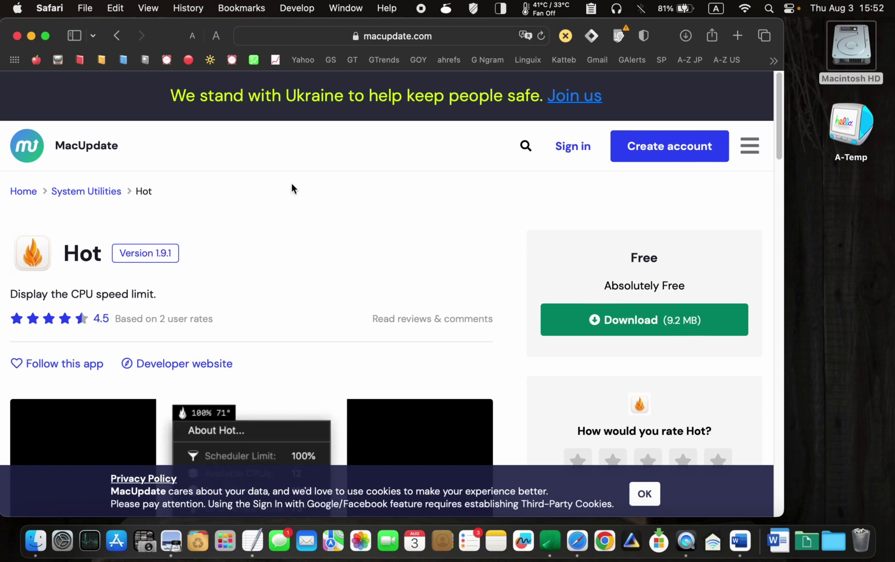
click(640, 329)
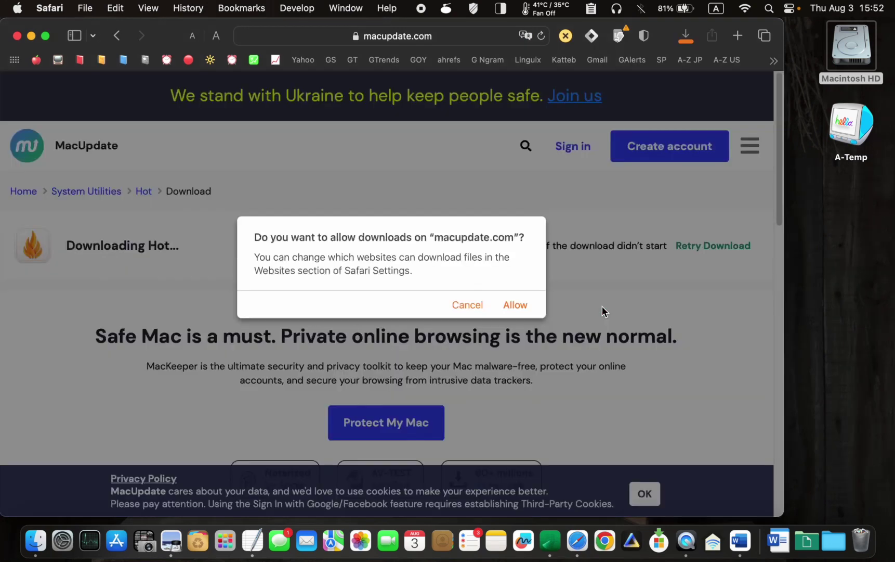
click(517, 305)
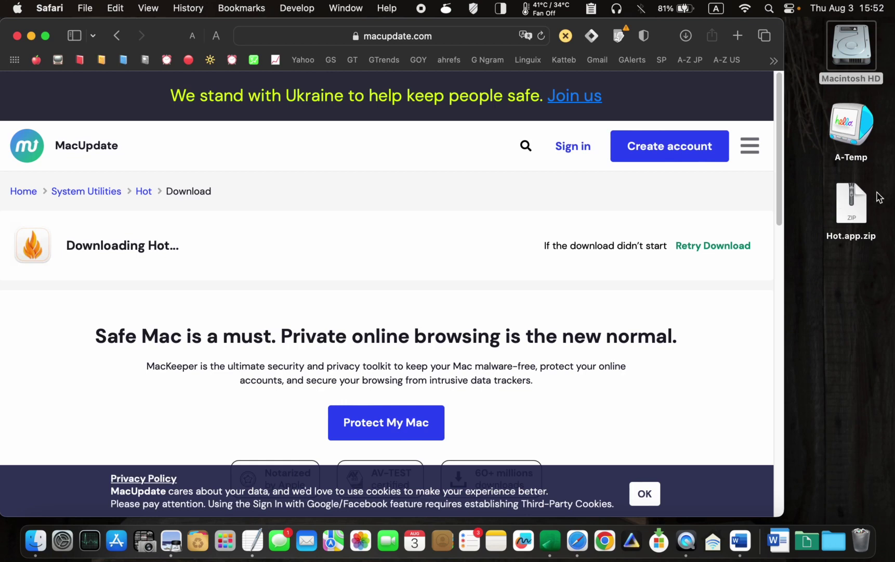
- Unpack Hot.app.zip and move the extracted Hot app into the Applications folder on Macintosh HD
double_click(857, 208)
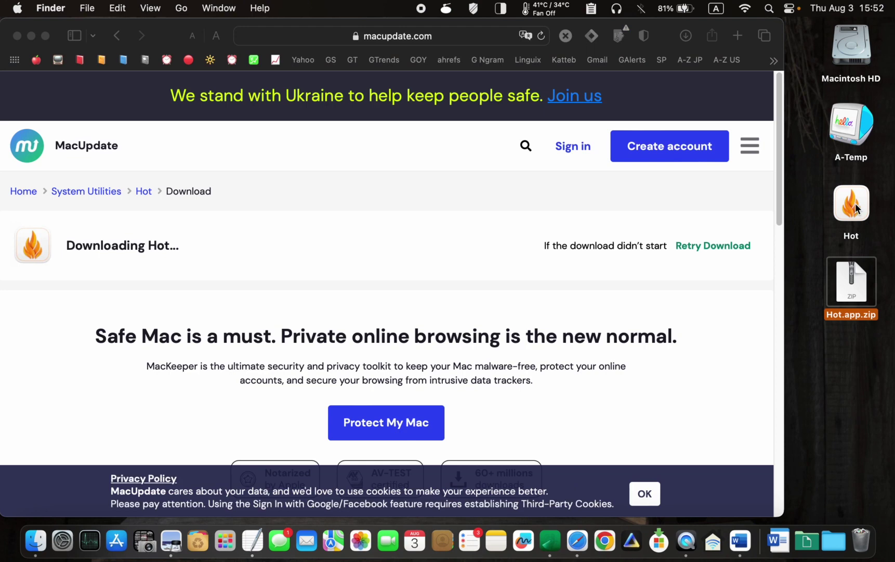
double_click(850, 56)
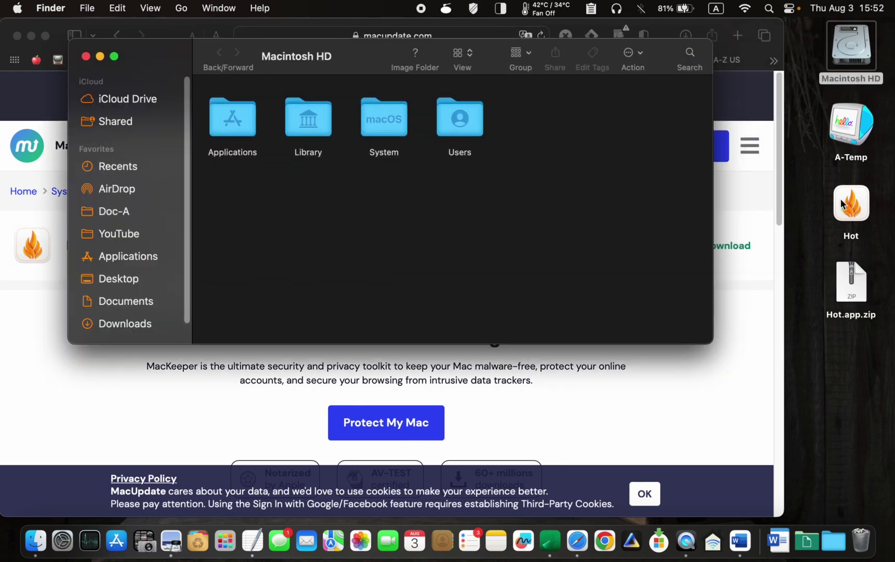
drag(851, 203, 226, 125)
drag(227, 125, 232, 120)
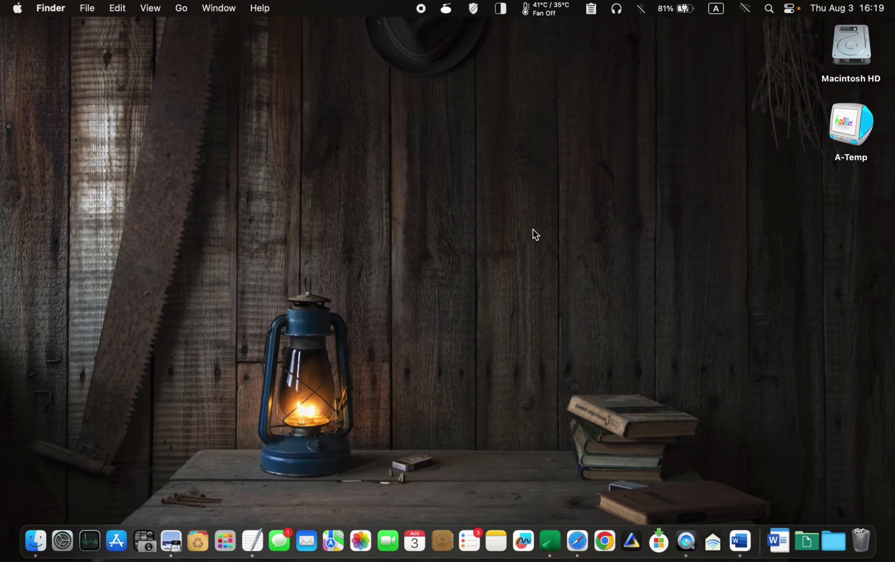
- Find "Hot" with Spotlight, launch the app and approve opening it as an internet download
key(super+space)
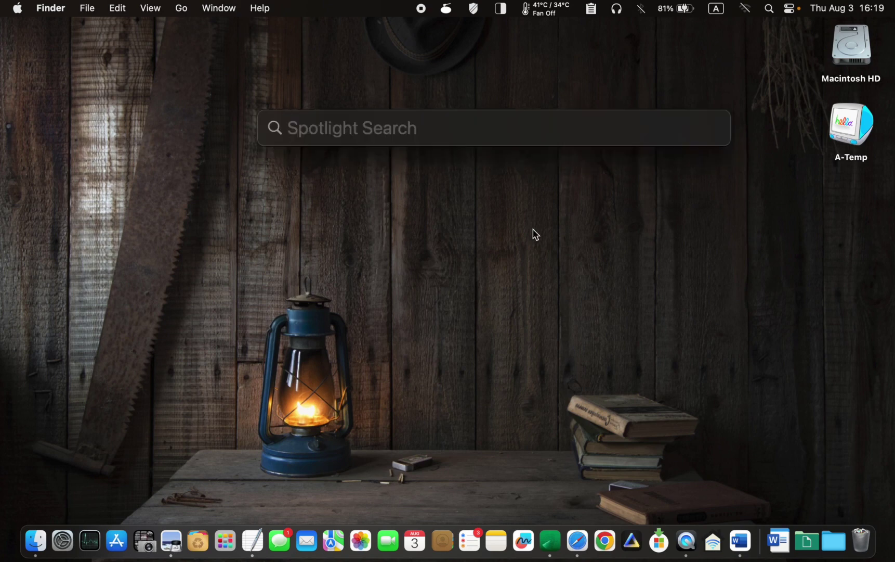
text(Hot)
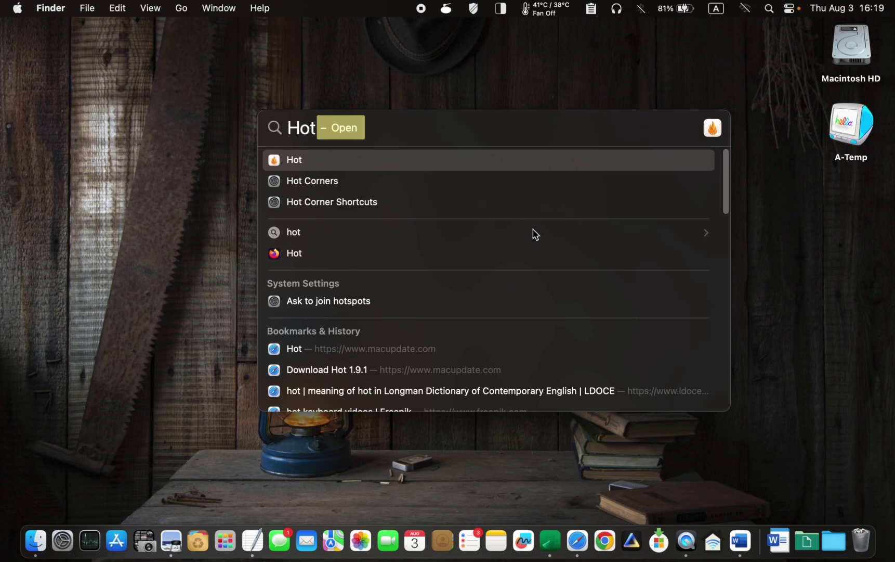
key(Return)
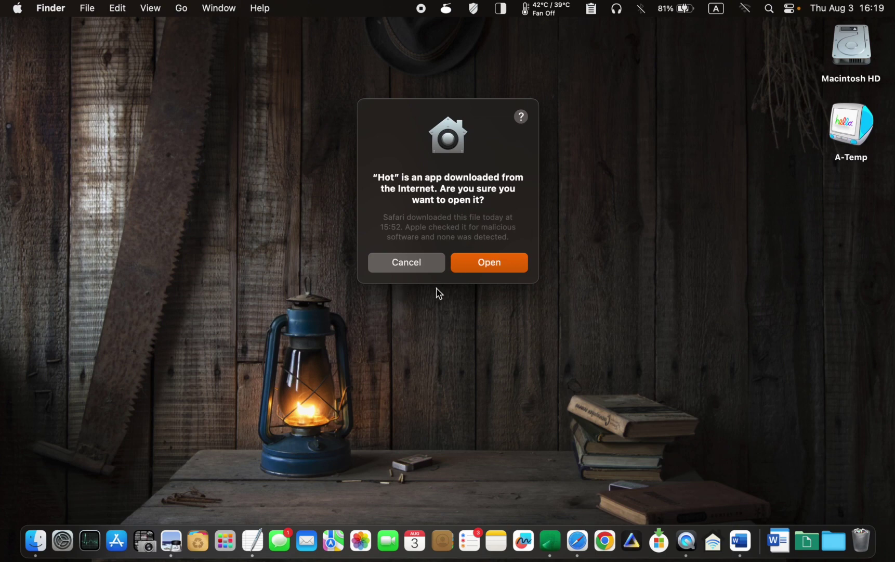
click(500, 266)
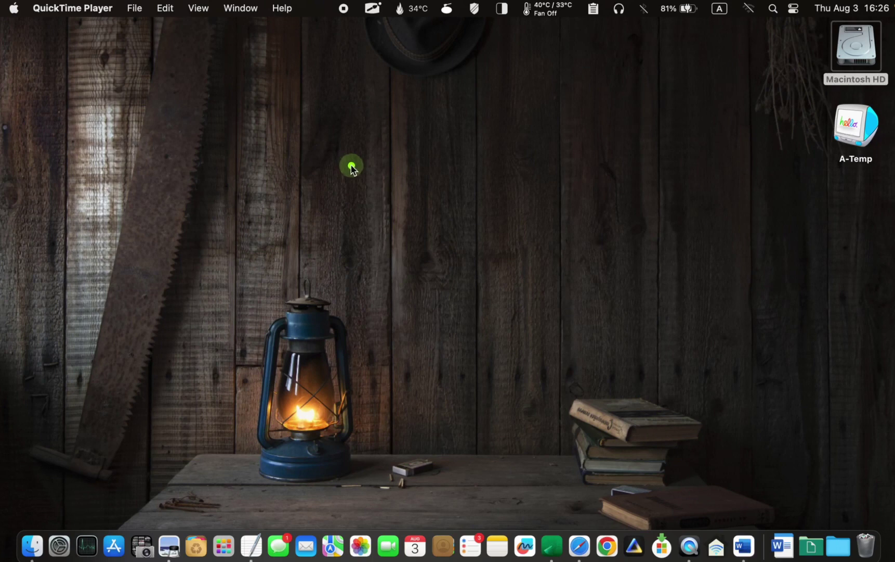
drag(382, 166, 425, 19)
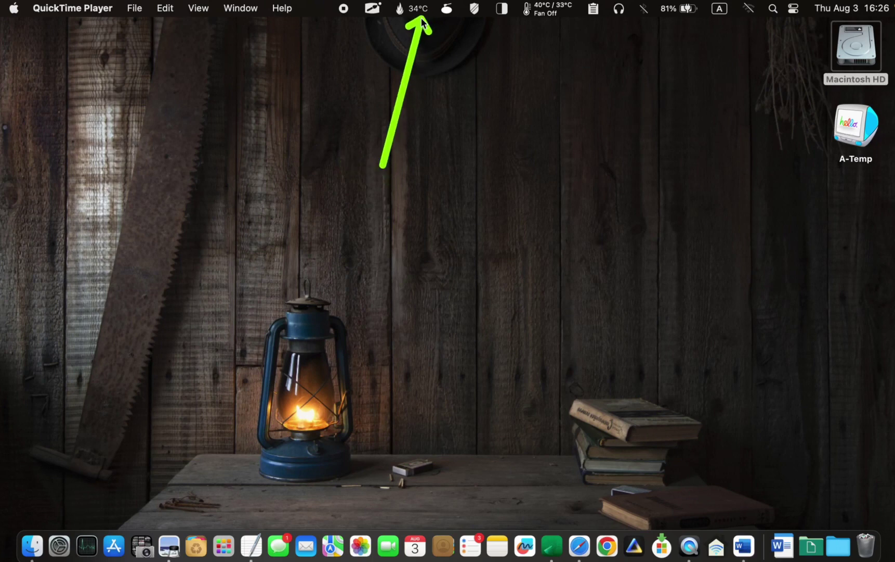
click(419, 53)
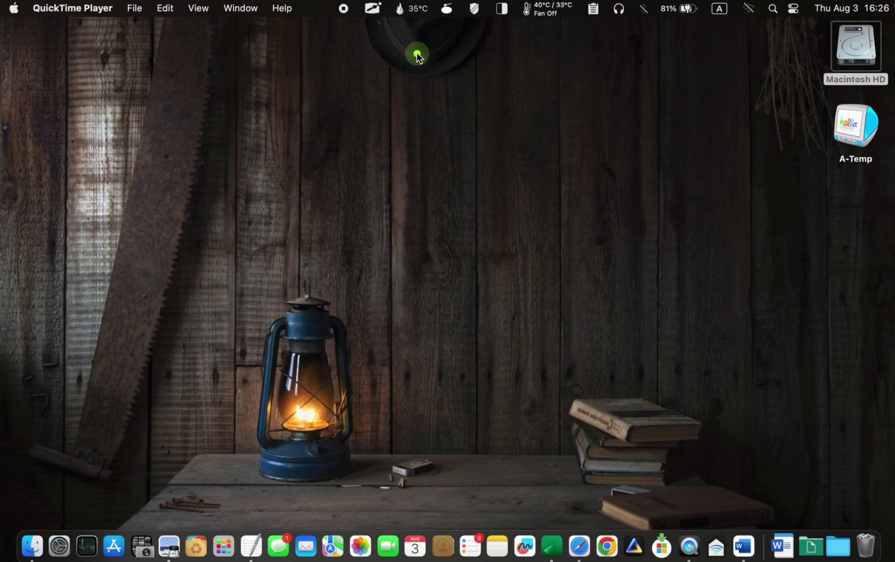
- Check Hot's temperature sensor list, open the window showing all sensors and move it higher on the screen
click(420, 10)
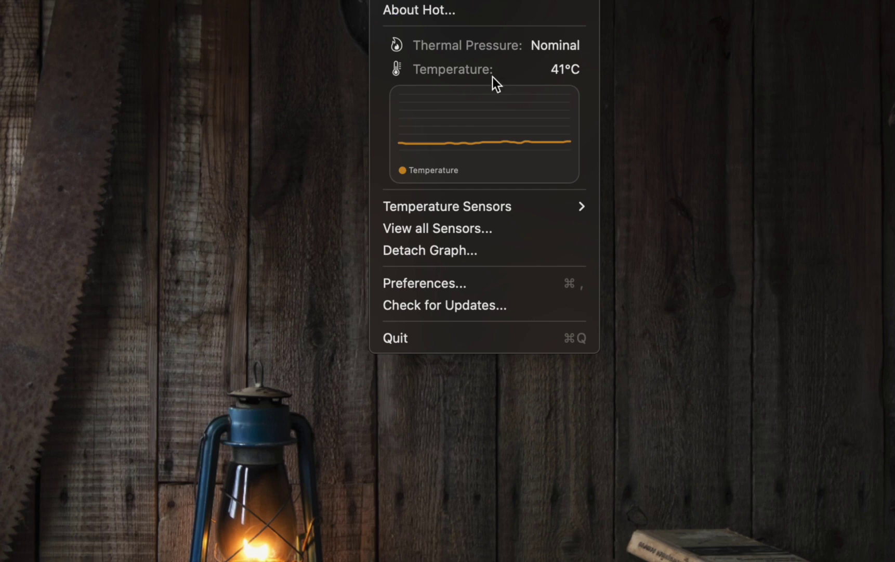
mouse_move(470, 206)
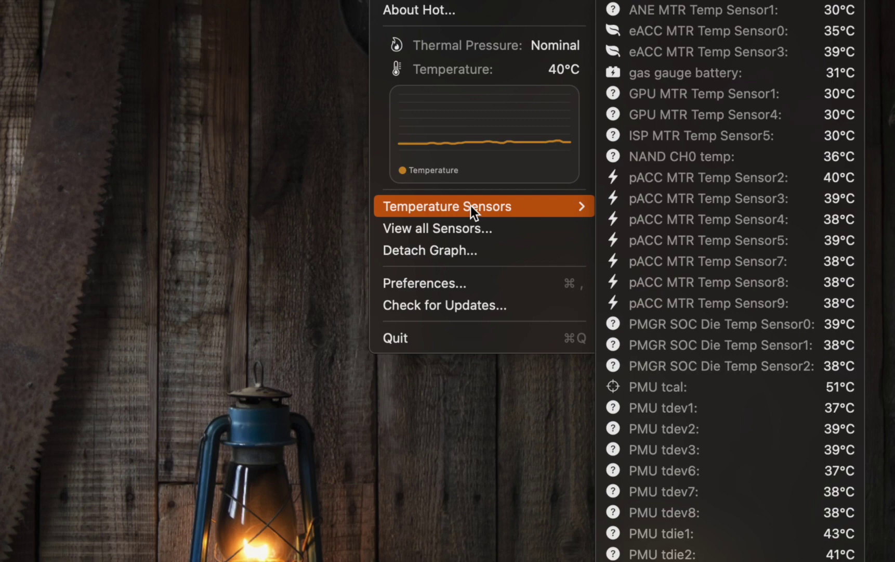
click(459, 233)
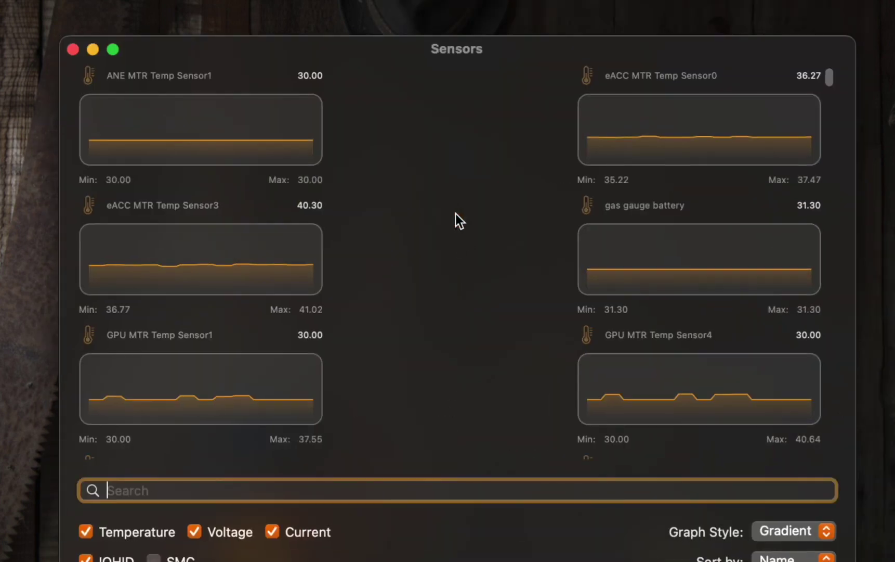
drag(391, 53, 400, 5)
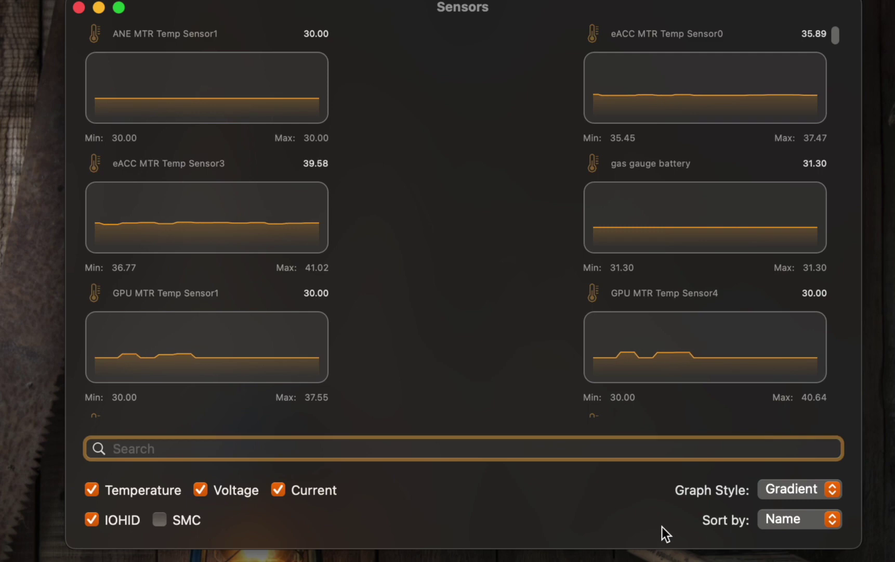
- Cycle the sensor graph style through Line and Fill, settle on Bars, and open the sort order choices
click(830, 491)
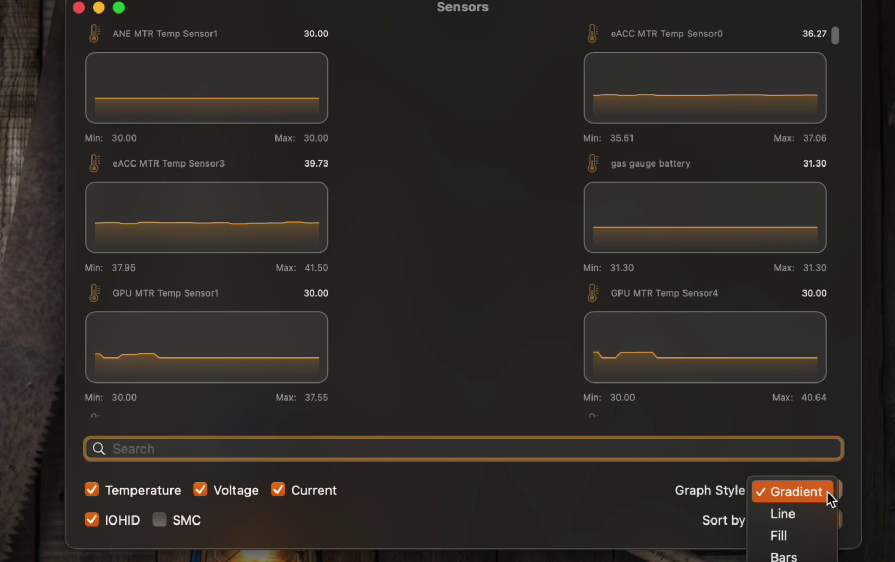
click(796, 509)
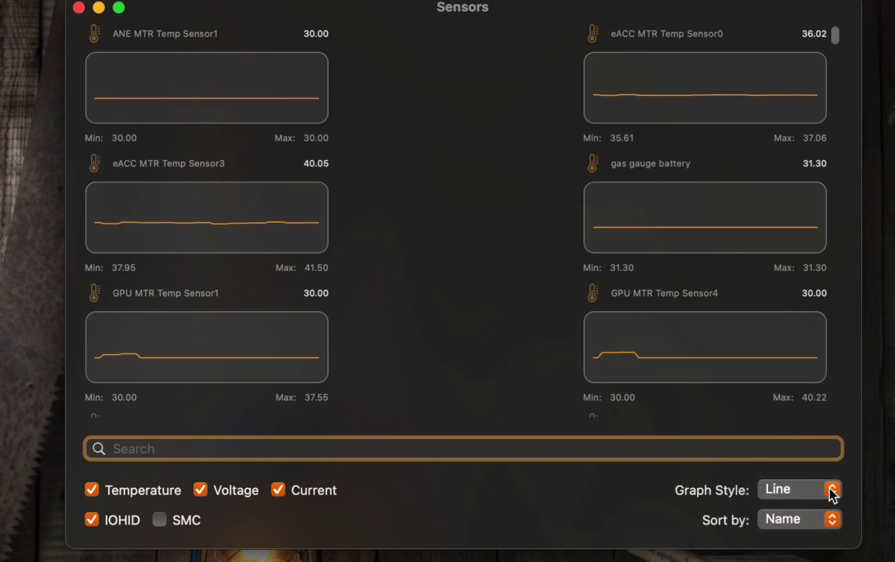
click(830, 488)
click(802, 512)
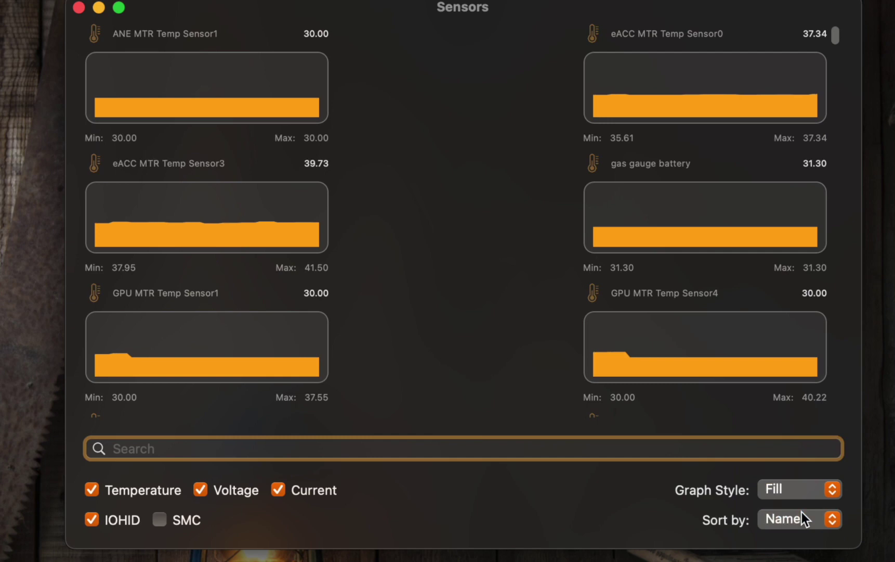
click(833, 491)
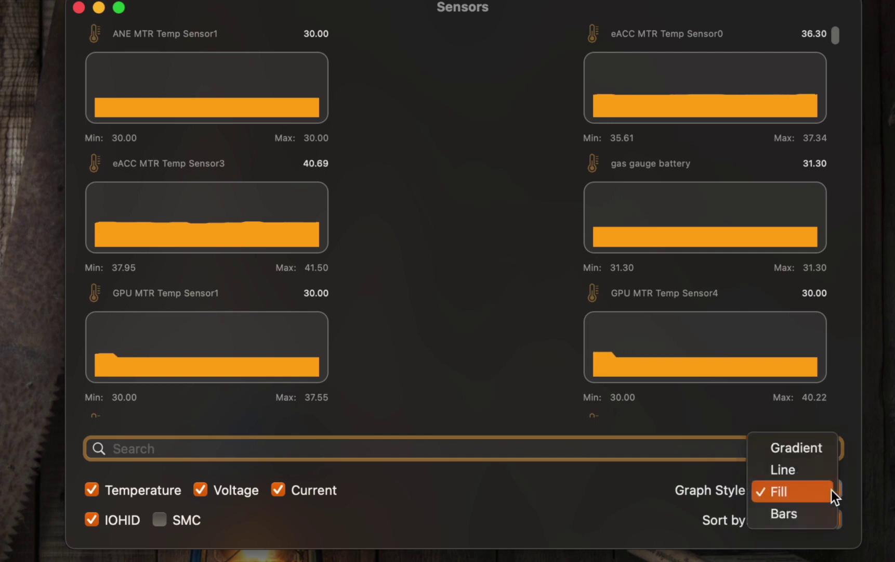
click(802, 515)
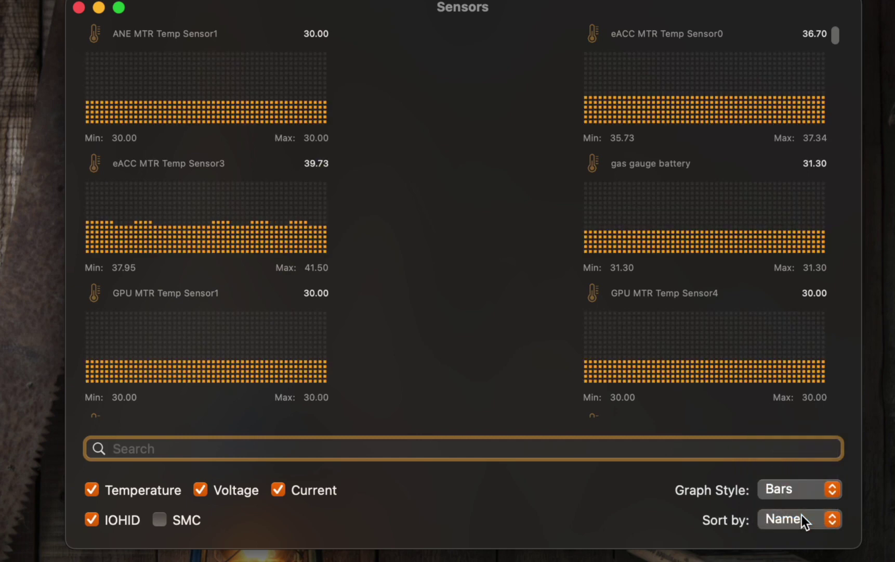
click(830, 520)
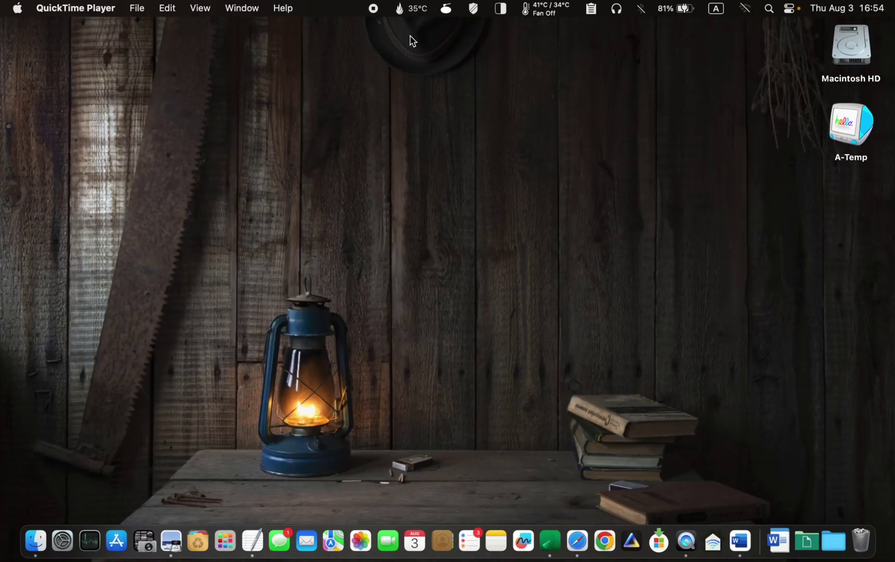
- Open Hot's preferences
click(412, 9)
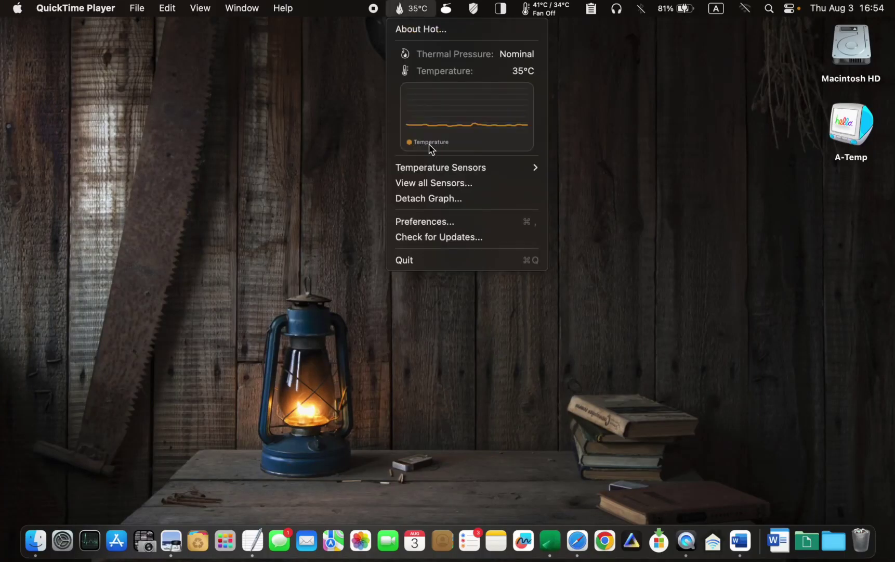
click(428, 224)
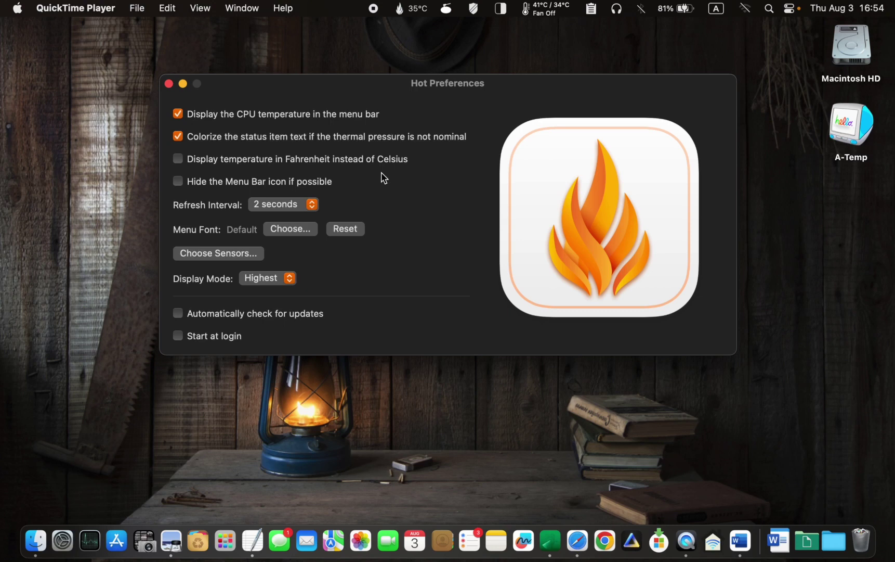
- Try Apple Chancery and Arial Black as Hot's menu font and reset the font to the default
click(310, 232)
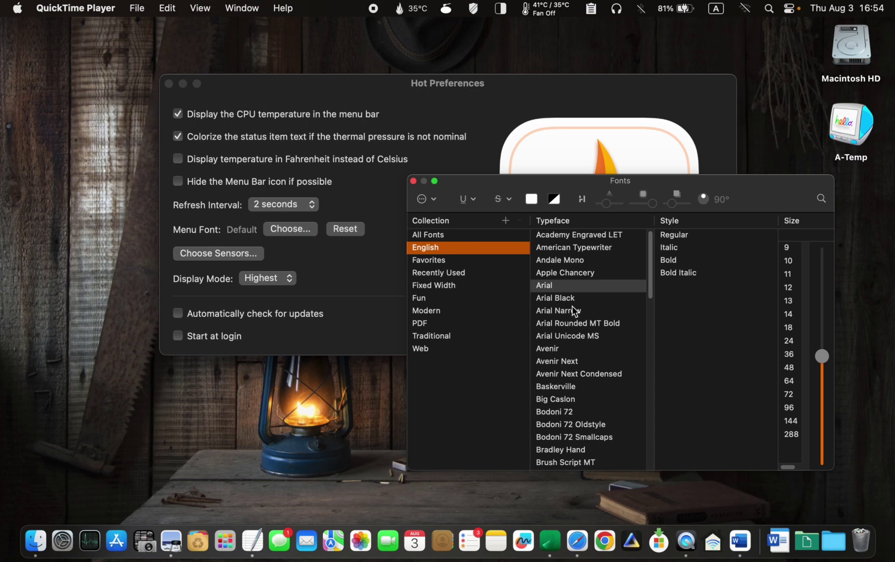
click(565, 276)
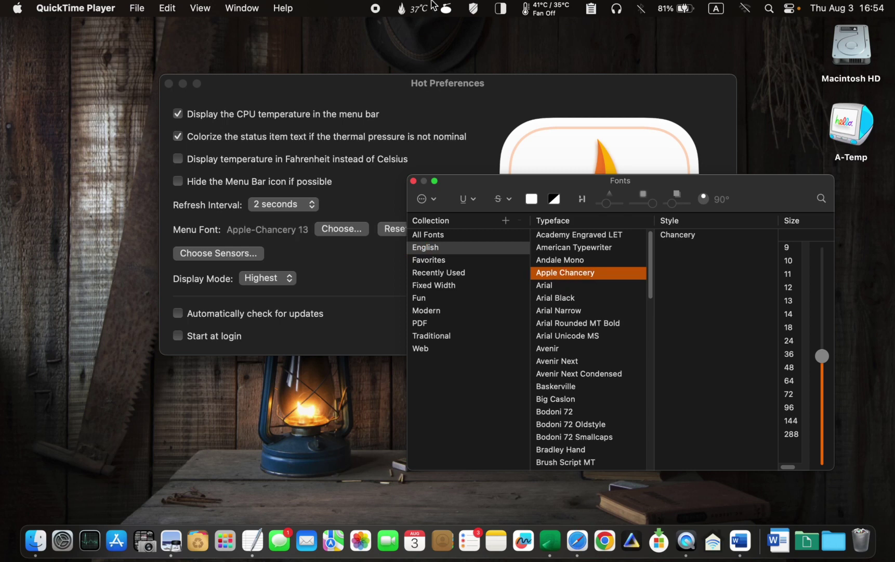
click(561, 301)
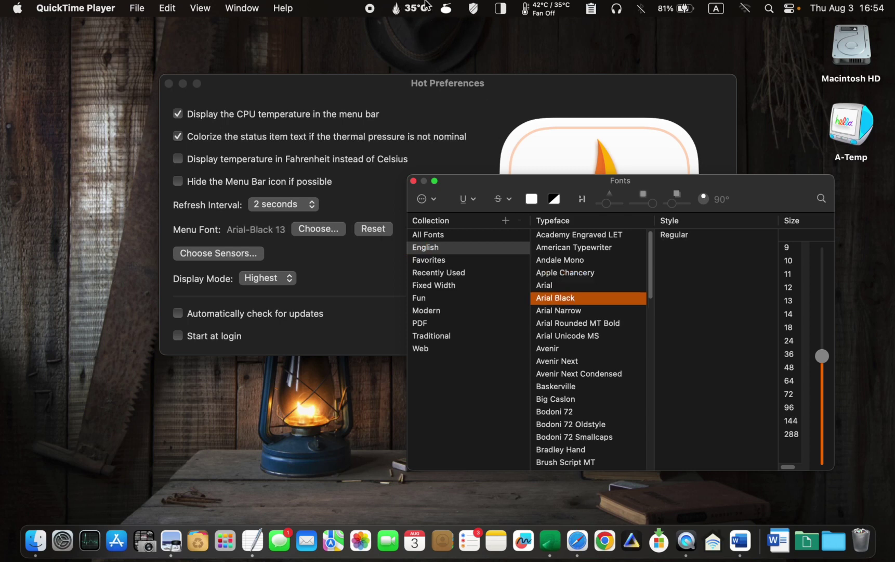
click(374, 229)
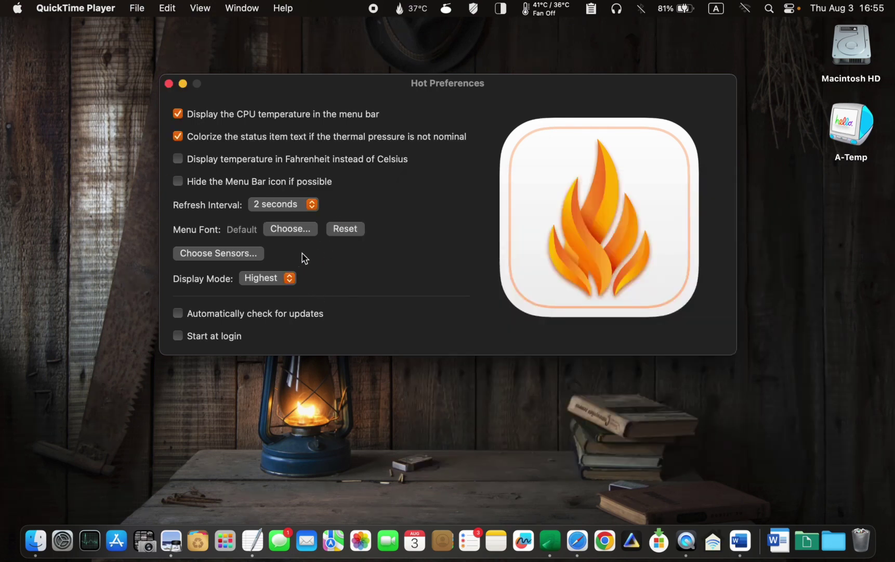
- Enable starting Hot at login
click(178, 335)
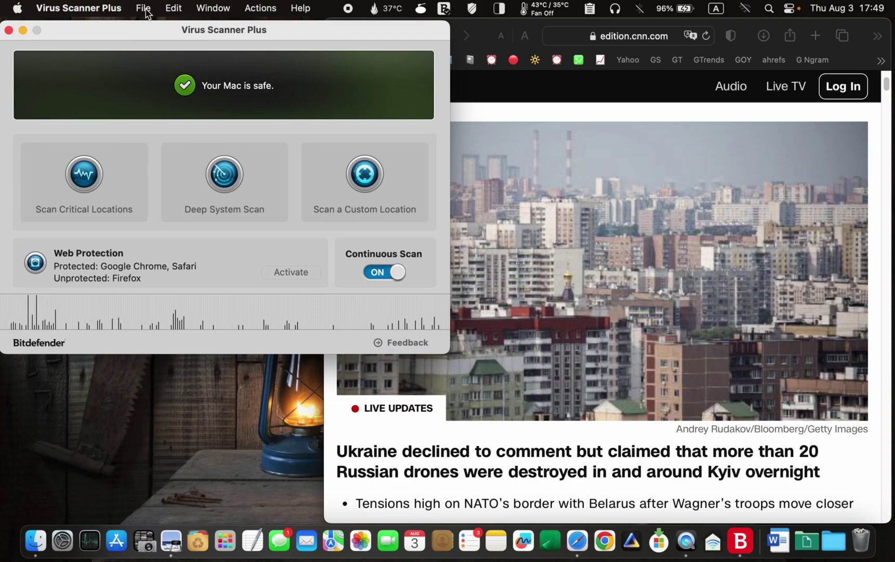
click(539, 28)
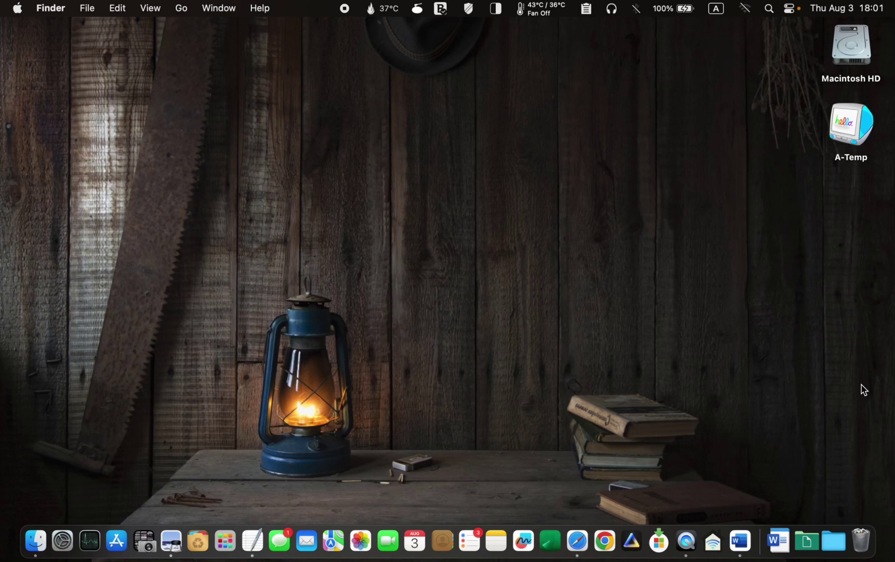
- Launch Activity Monitor through Spotlight and show the processes by CPU usage
click(770, 9)
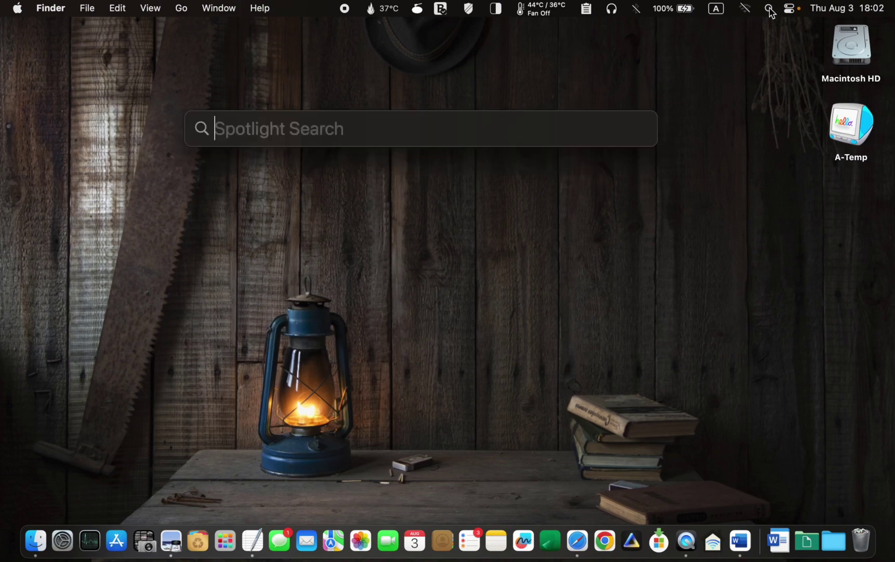
text(Activity Monitor)
key(Return)
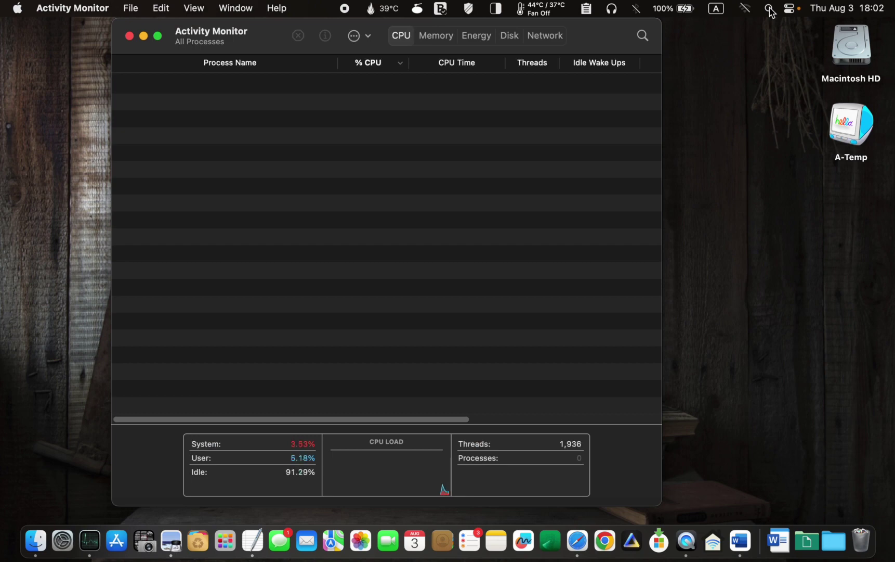
click(400, 37)
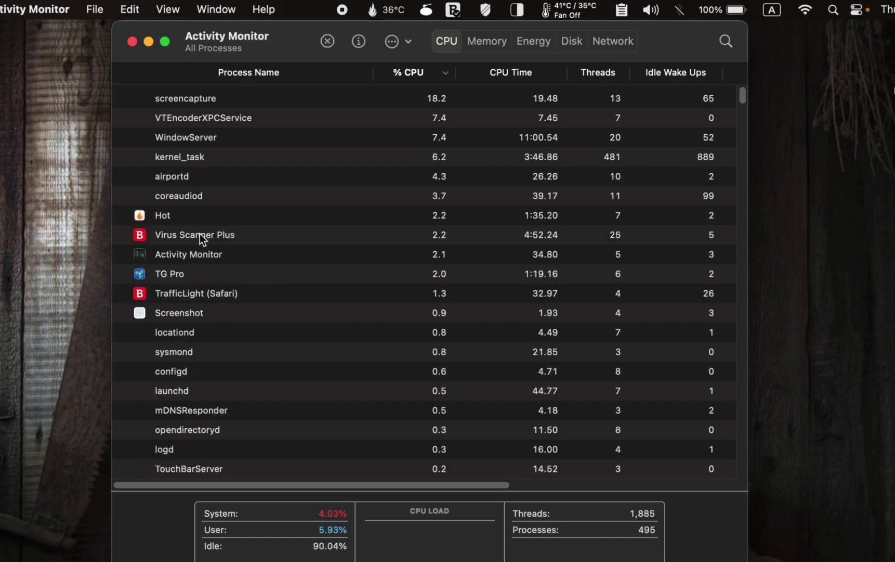
- Quit the Virus Scanner Plus process from Activity Monitor and confirm the normal quit
click(202, 237)
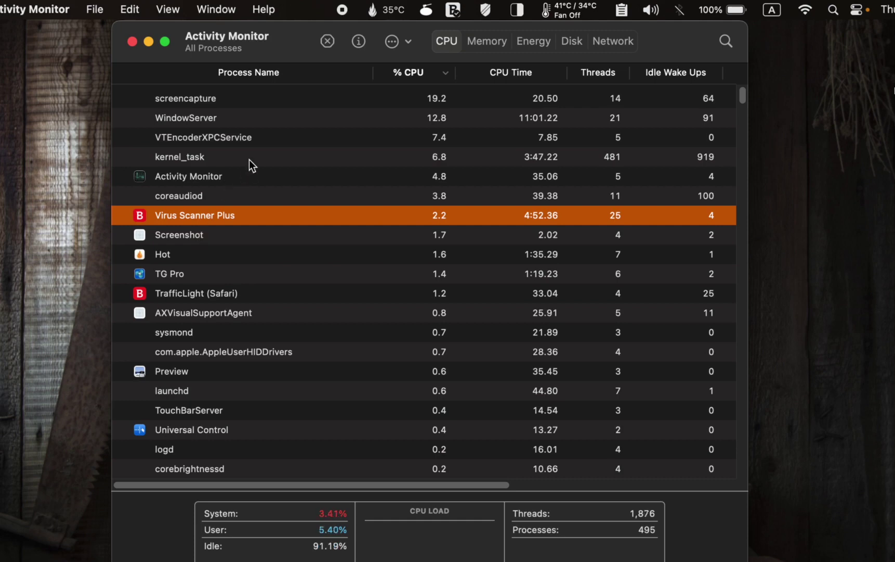
click(328, 41)
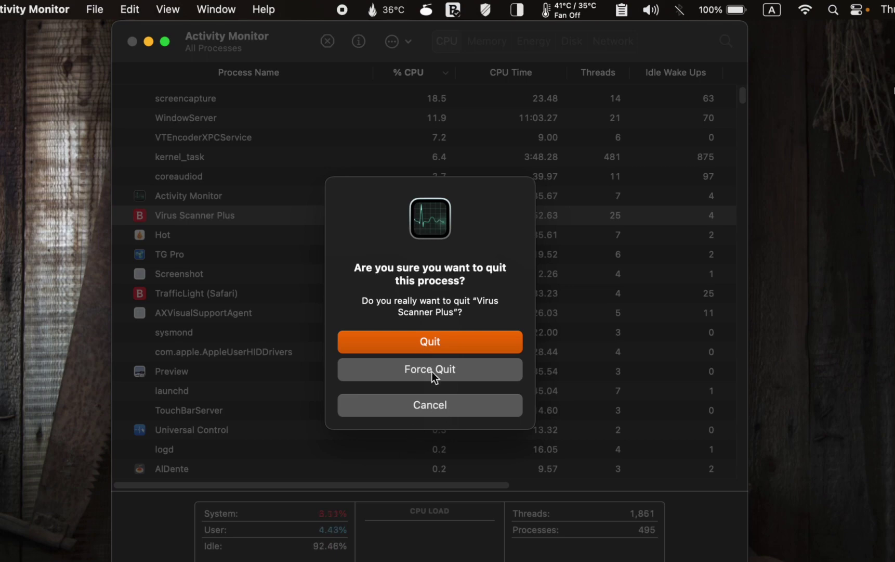
click(419, 342)
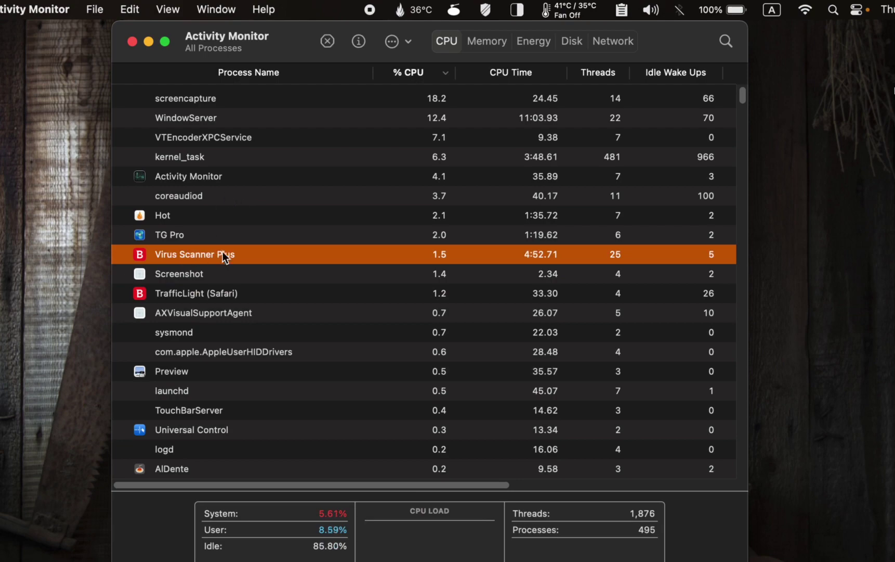